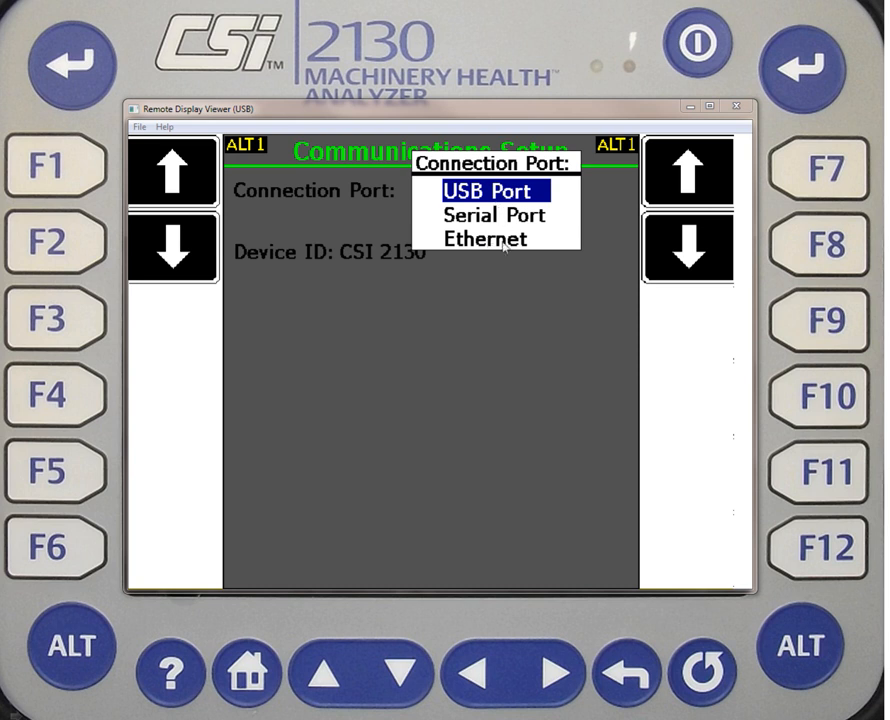
# Set the connection port to Ethernet in the communications setup
pyautogui.click(808, 245)
pyautogui.click(808, 245)
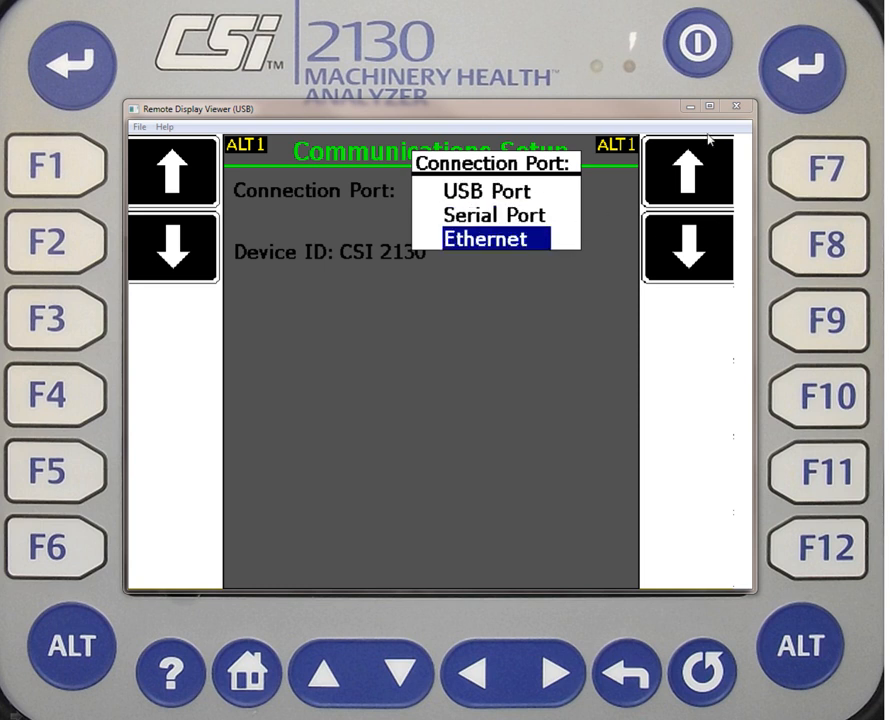
pyautogui.click(808, 67)
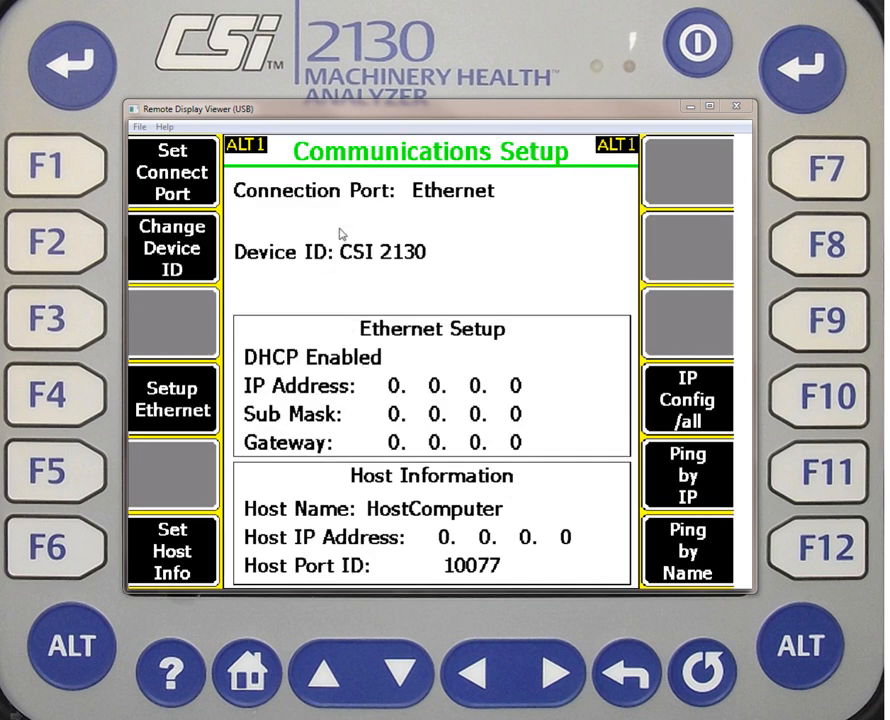
pyautogui.click(72, 178)
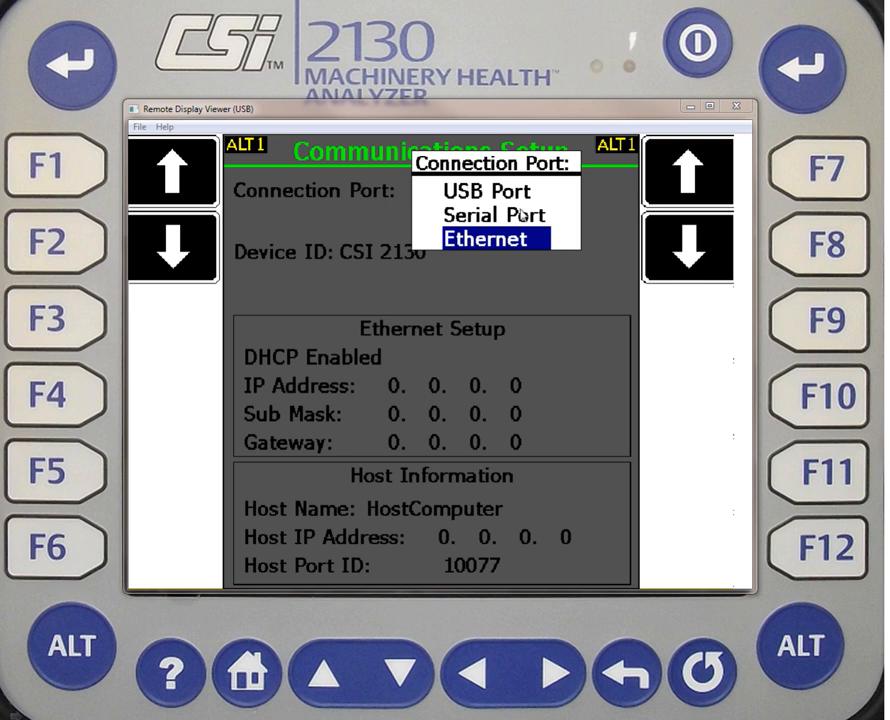
pyautogui.click(772, 93)
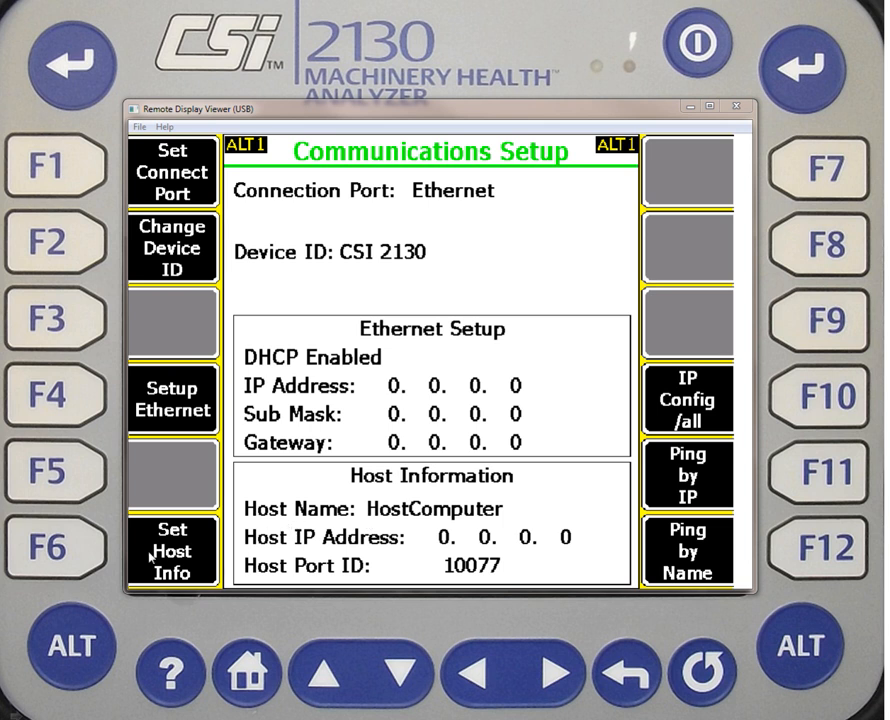
# Open the host name for editing in the host information and erase the existing text
pyautogui.click(85, 556)
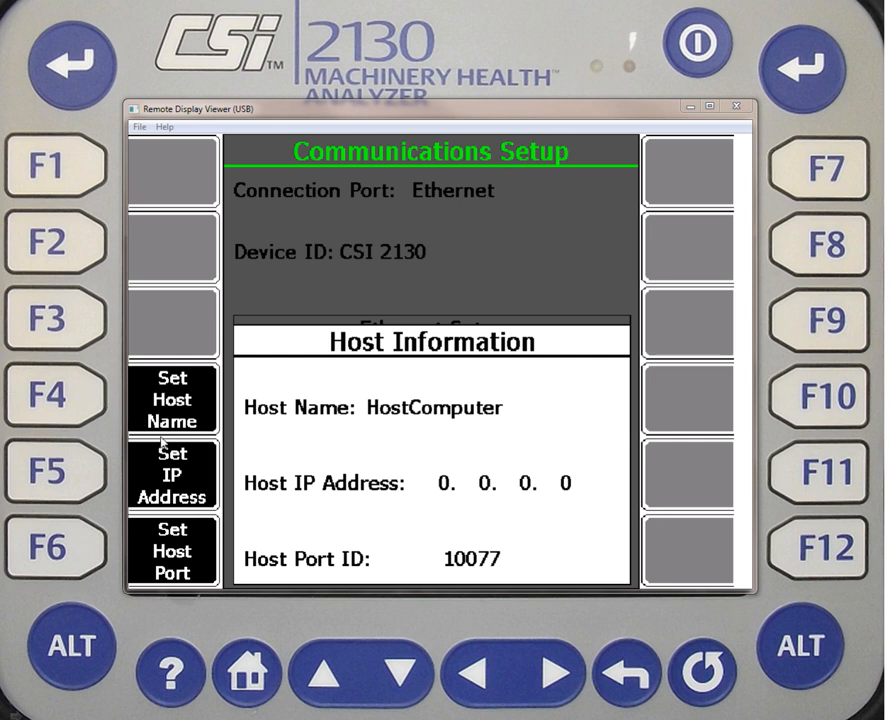
pyautogui.click(78, 405)
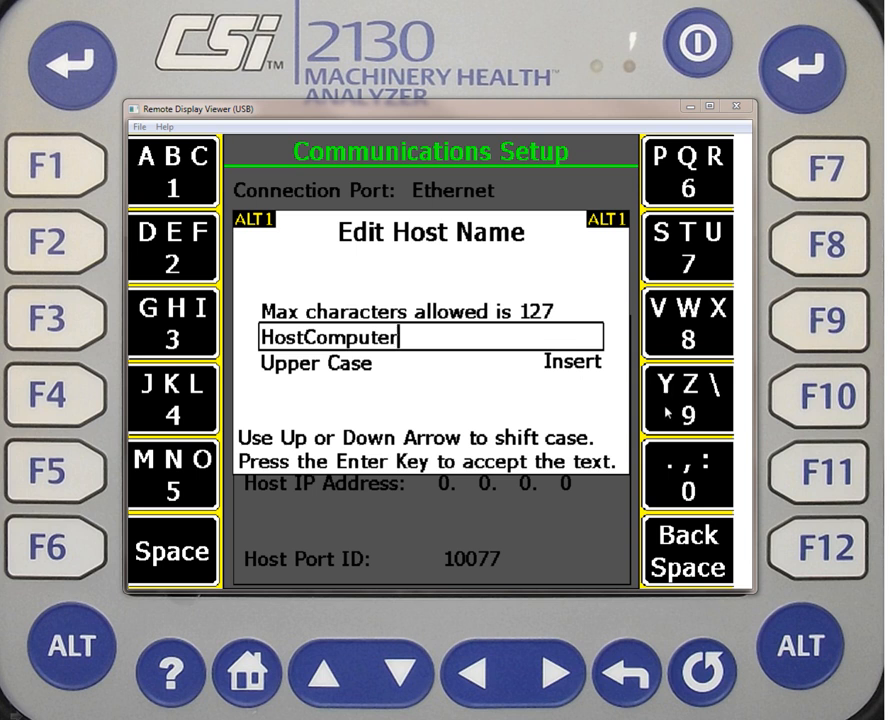
pyautogui.click(793, 561)
pyautogui.click(793, 561)
pyautogui.click(793, 561)
pyautogui.click(793, 561)
pyautogui.click(793, 561)
pyautogui.click(793, 561)
pyautogui.click(793, 561)
pyautogui.click(793, 561)
pyautogui.click(793, 561)
pyautogui.click(793, 561)
pyautogui.click(793, 561)
pyautogui.click(793, 561)
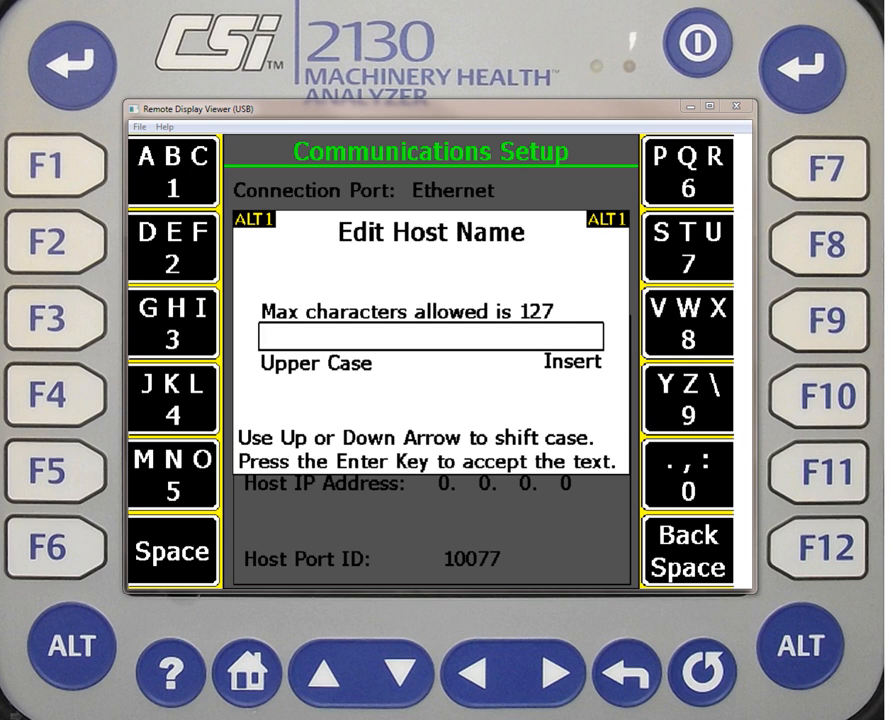
# Bring up the note containing the host name for reference and enter ESPMAD as the start of the host name
pyautogui.hotkey('alt', 'Tab')
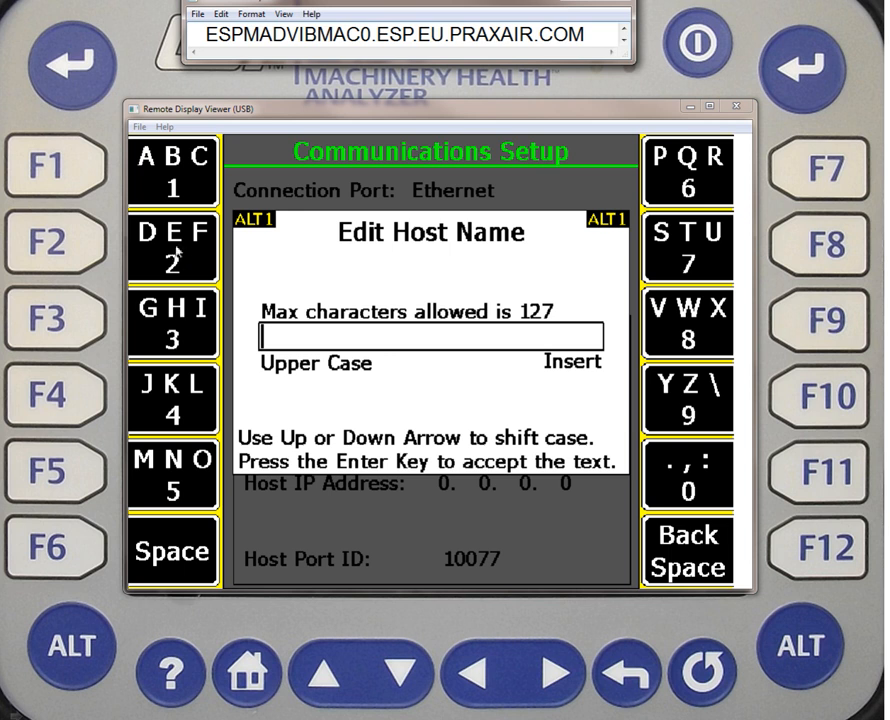
pyautogui.click(84, 243)
pyautogui.click(84, 243)
pyautogui.write('S')
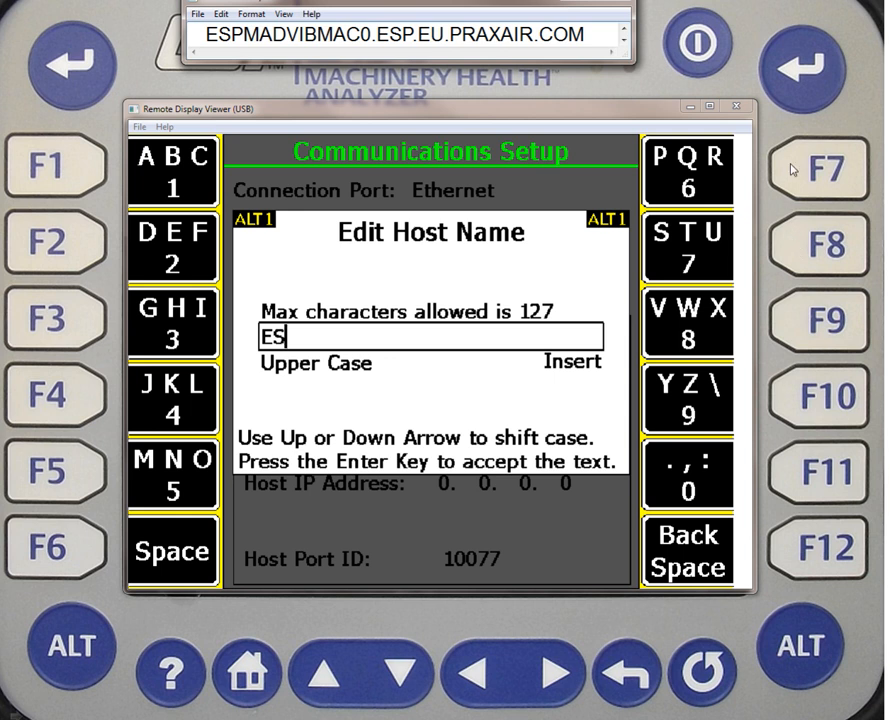
pyautogui.write('P')
pyautogui.write('M')
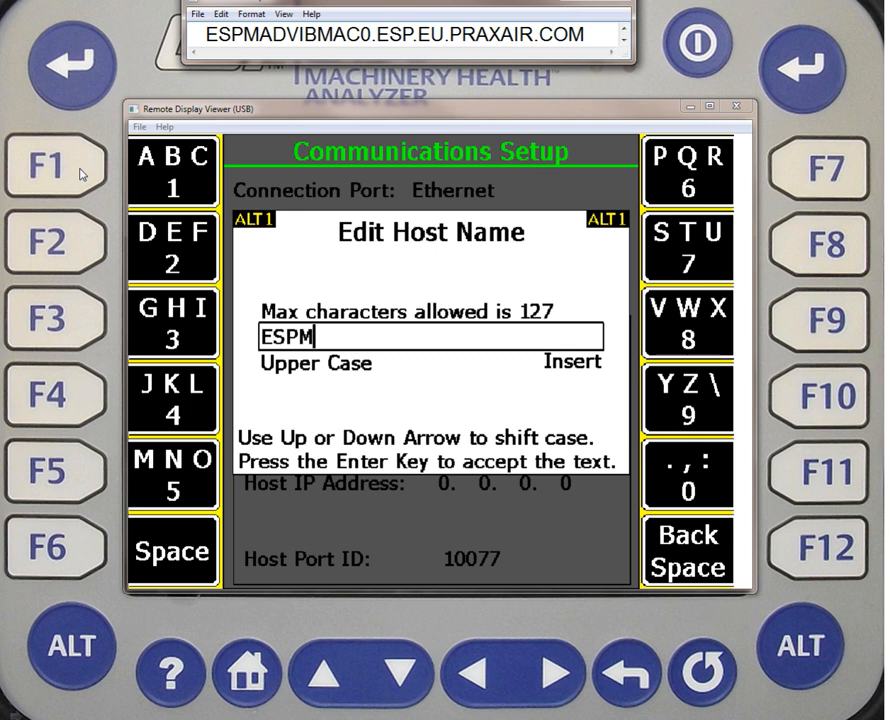
pyautogui.write('AD')
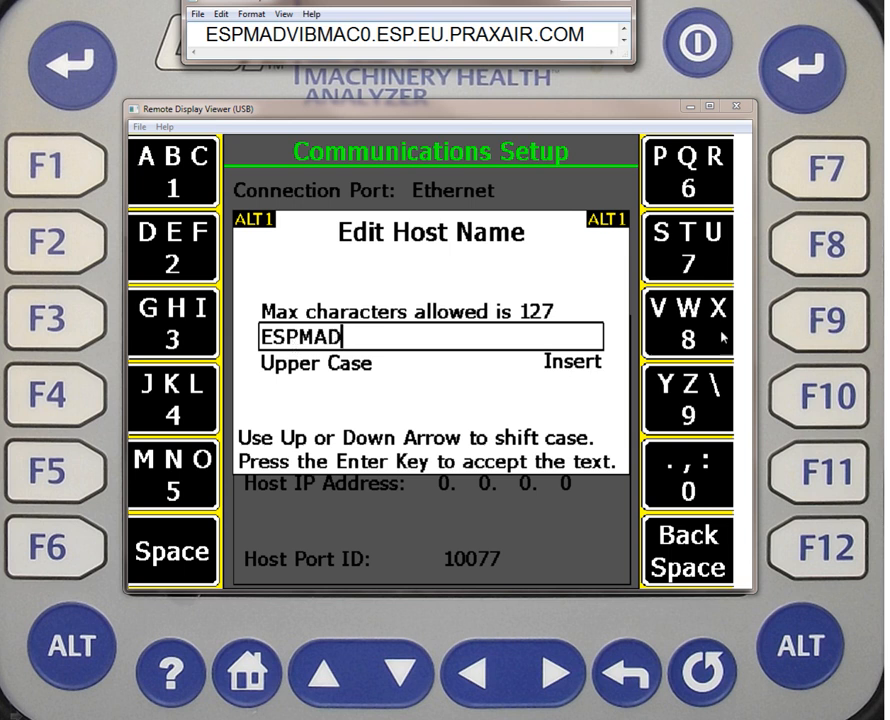
# Append VIBMAC0 to the host name to complete its first part, ESPMADVIBMAC0
pyautogui.write('V')
pyautogui.press('3')
pyautogui.press('3')
pyautogui.press('3')
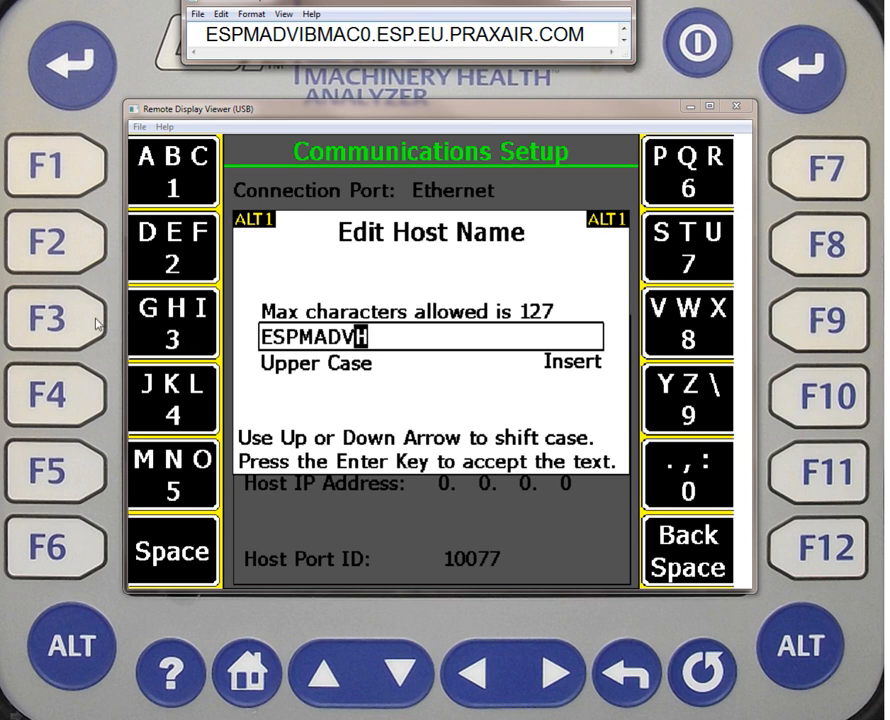
pyautogui.click(84, 169)
pyautogui.click(84, 169)
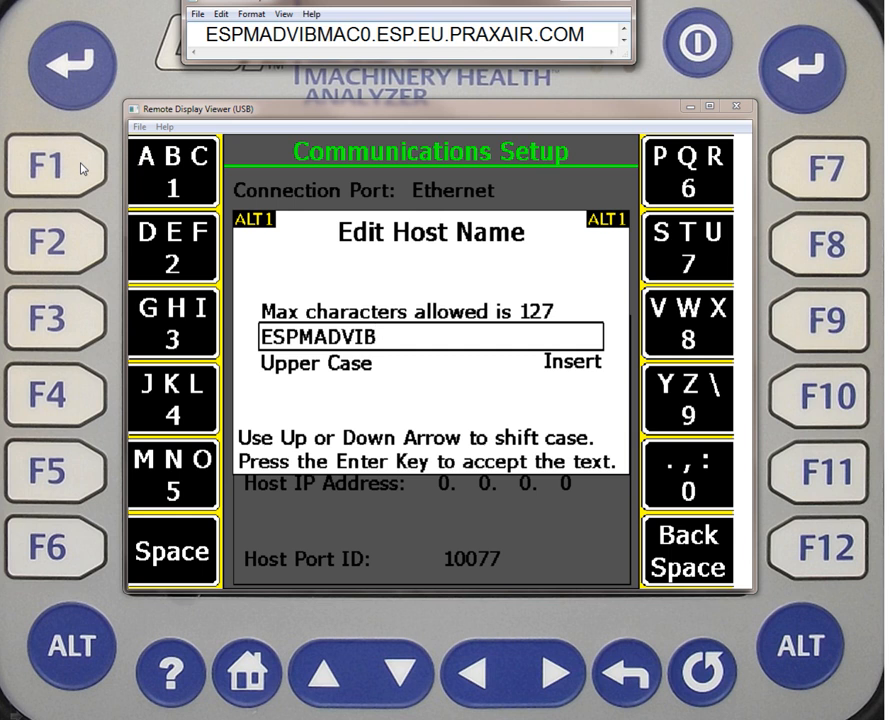
pyautogui.click(80, 493)
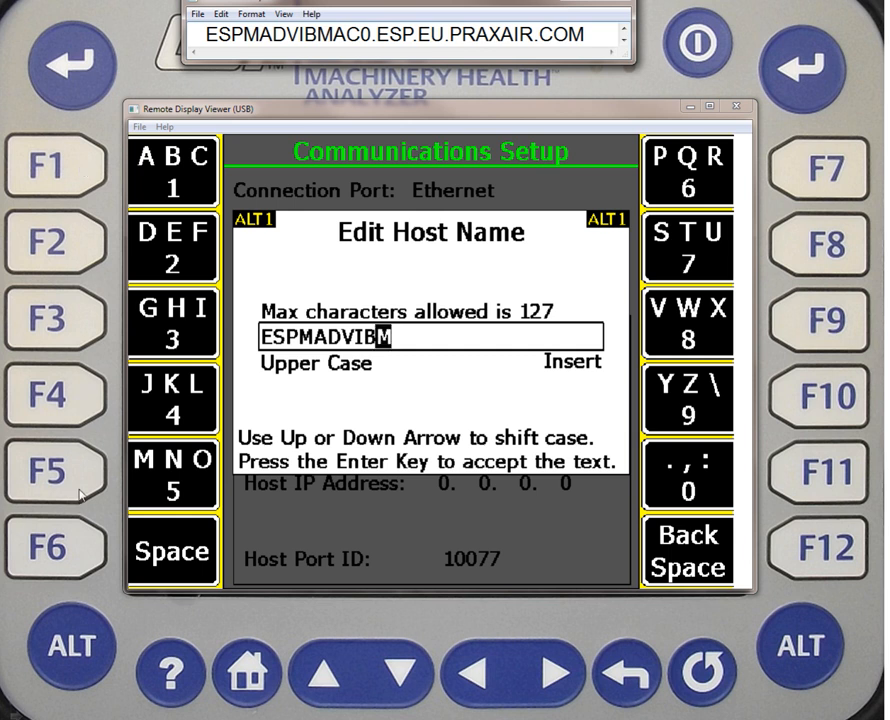
pyautogui.click(72, 168)
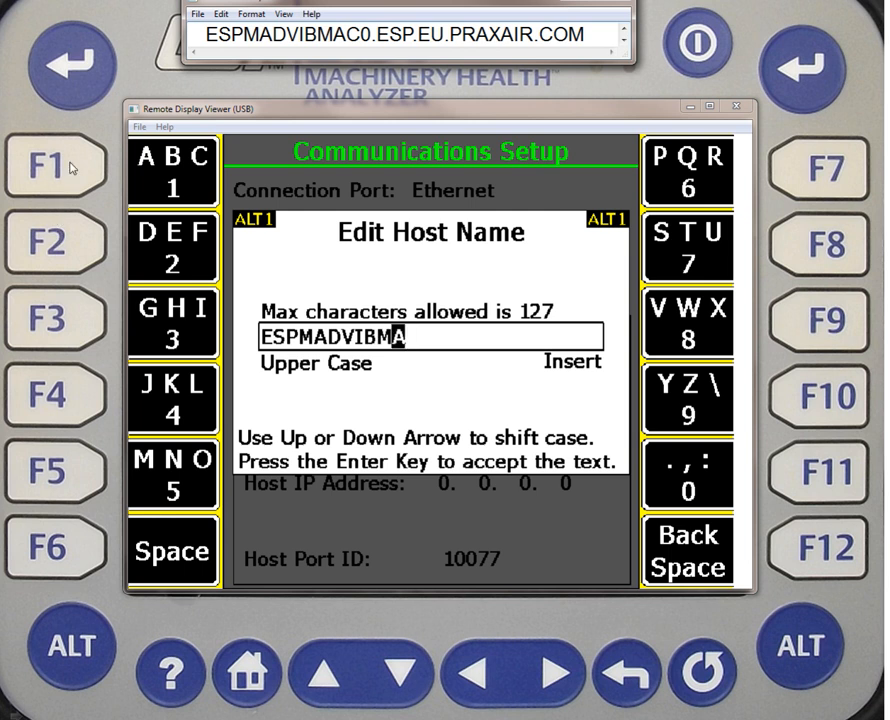
pyautogui.click(72, 168)
pyautogui.click(72, 168)
pyautogui.click(72, 168)
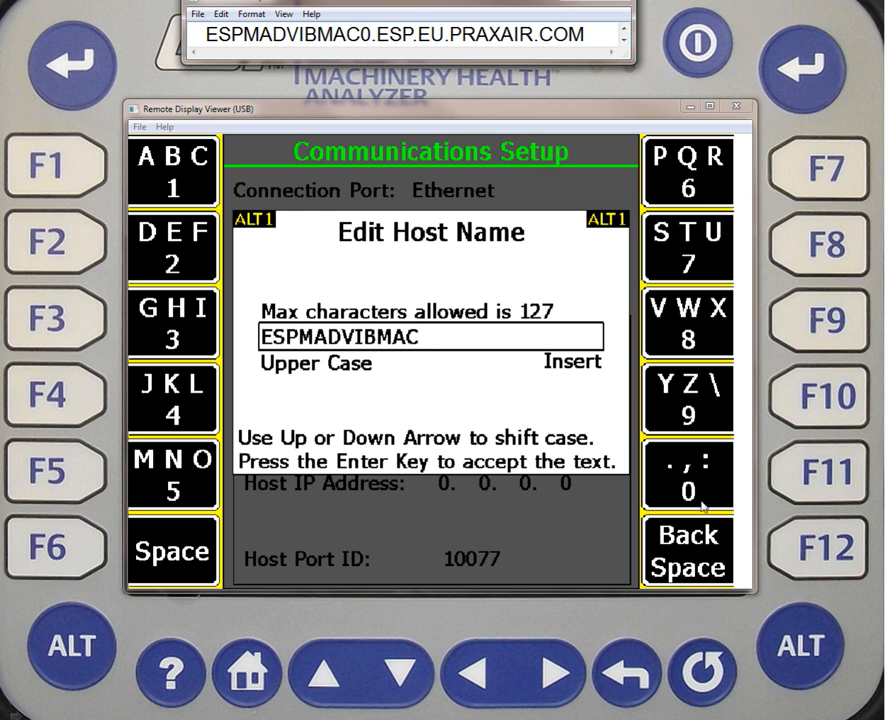
pyautogui.press('0')
pyautogui.press('0')
pyautogui.press('0')
pyautogui.press('0')
# Append .ESP.EU to the host name
pyautogui.write('.')
pyautogui.write('E')
pyautogui.write('S')
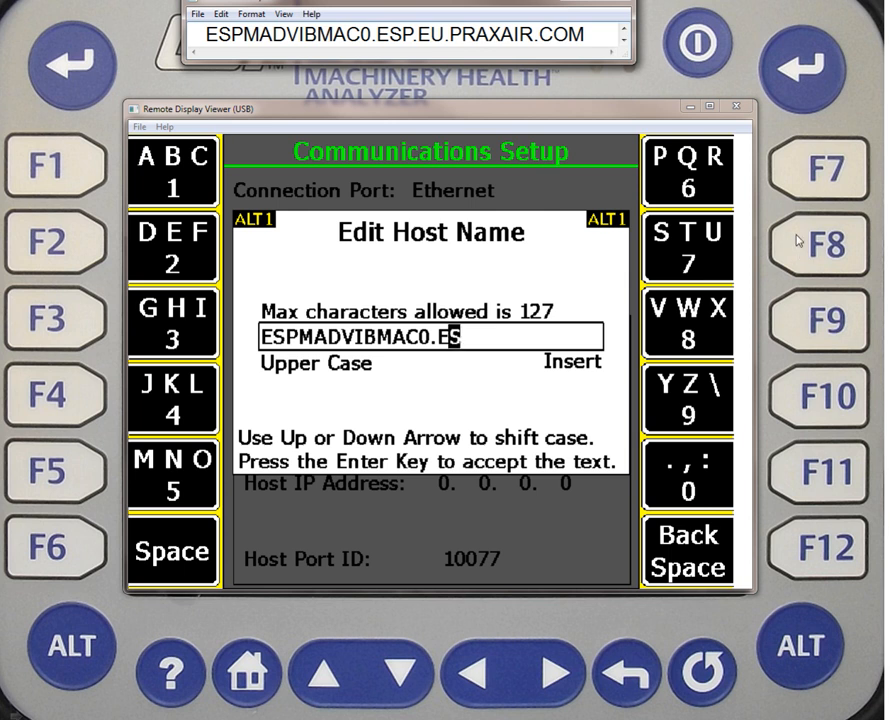
pyautogui.write('P')
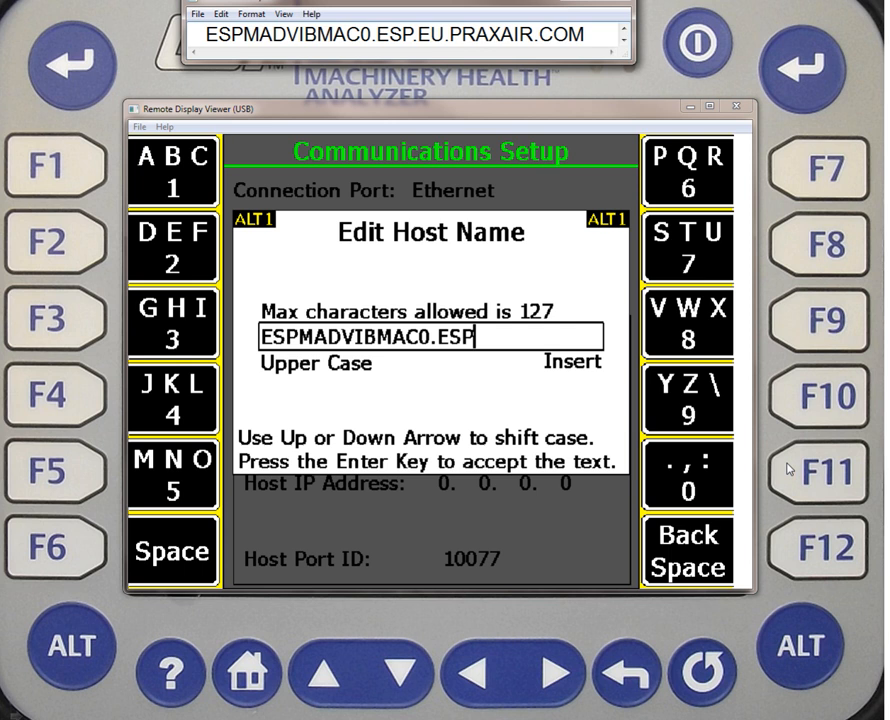
pyautogui.write('.ET')
pyautogui.click(789, 244)
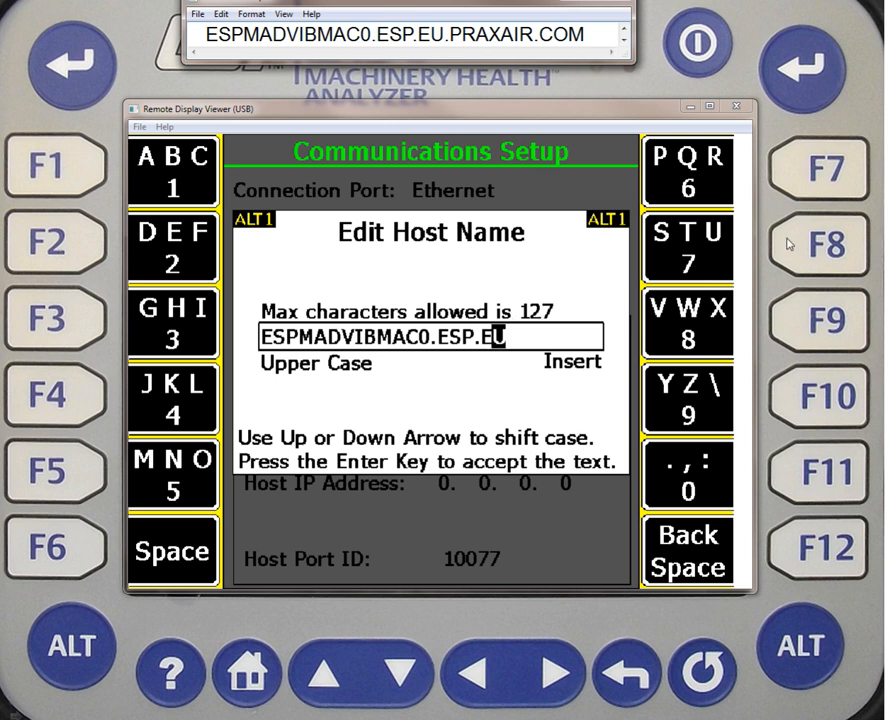
# Append .PRAXAIR to the host name
pyautogui.click(775, 486)
pyautogui.click(788, 178)
pyautogui.click(788, 178)
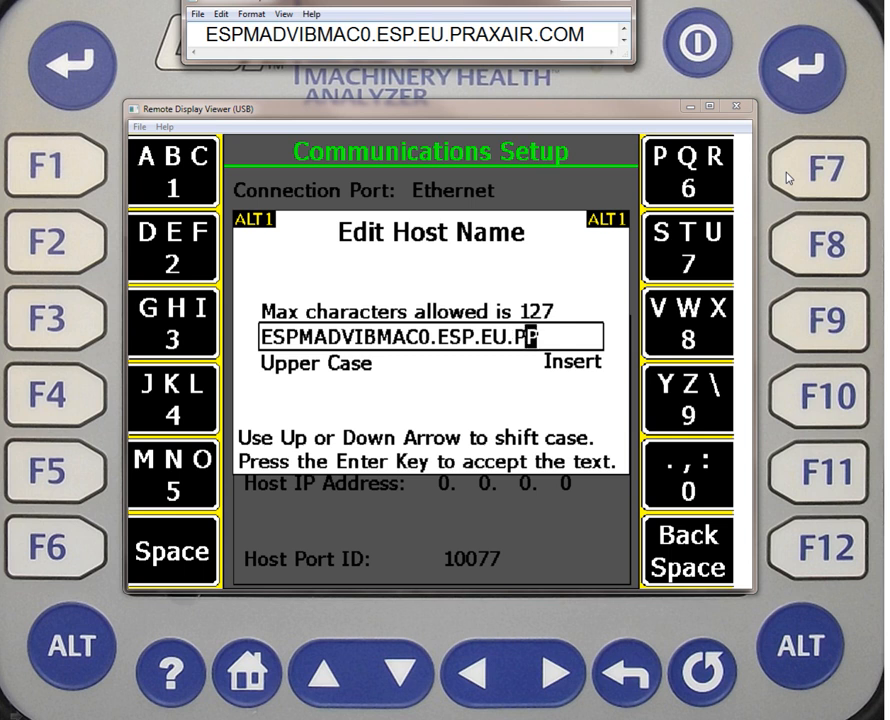
pyautogui.click(788, 178)
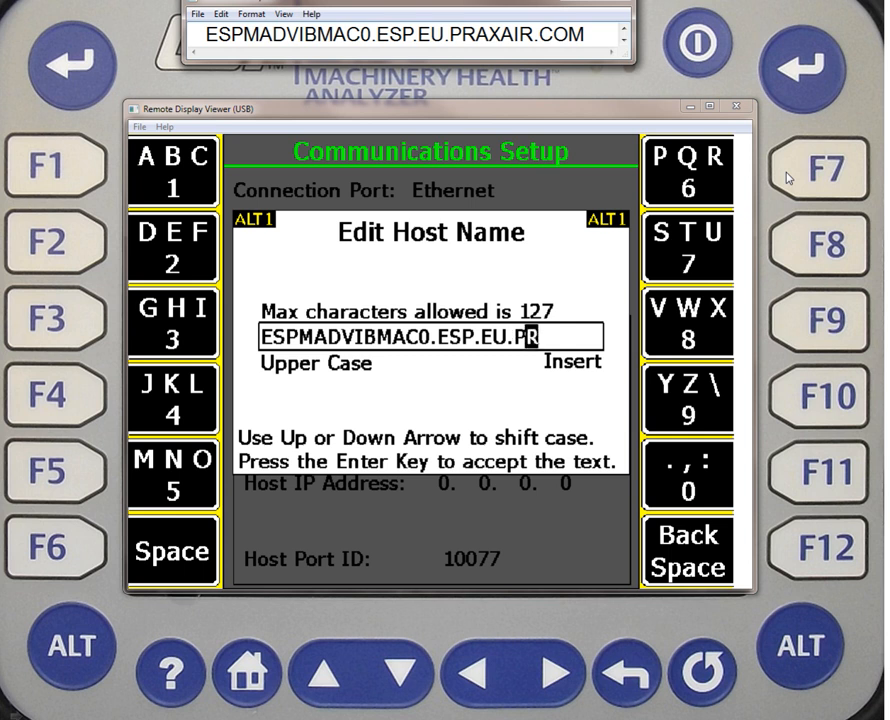
pyautogui.click(172, 200)
pyautogui.doubleClick(795, 336)
pyautogui.click(795, 337)
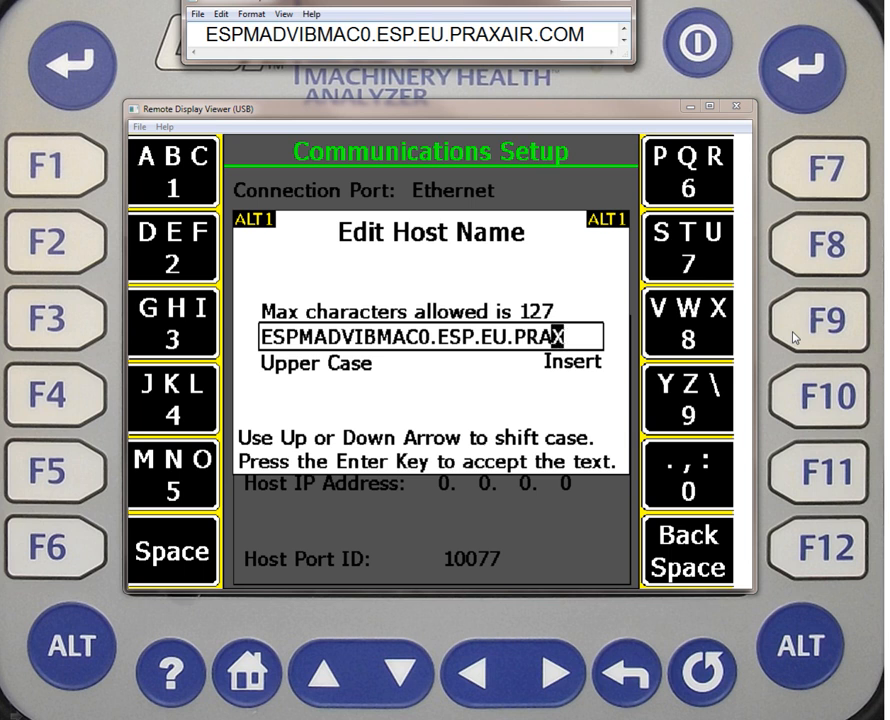
pyautogui.click(143, 183)
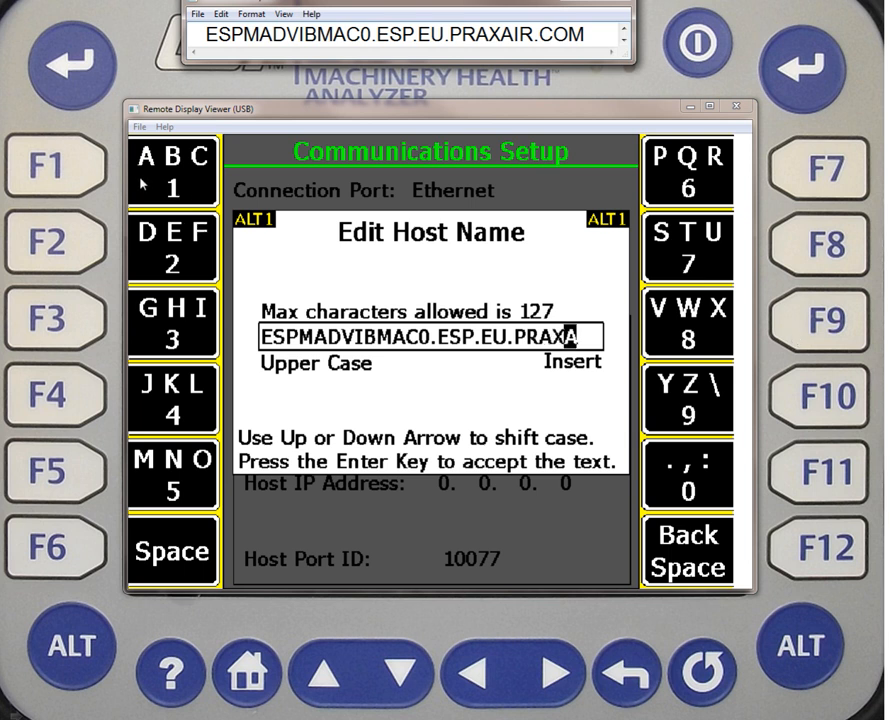
pyautogui.click(70, 331)
pyautogui.click(70, 331)
pyautogui.click(71, 331)
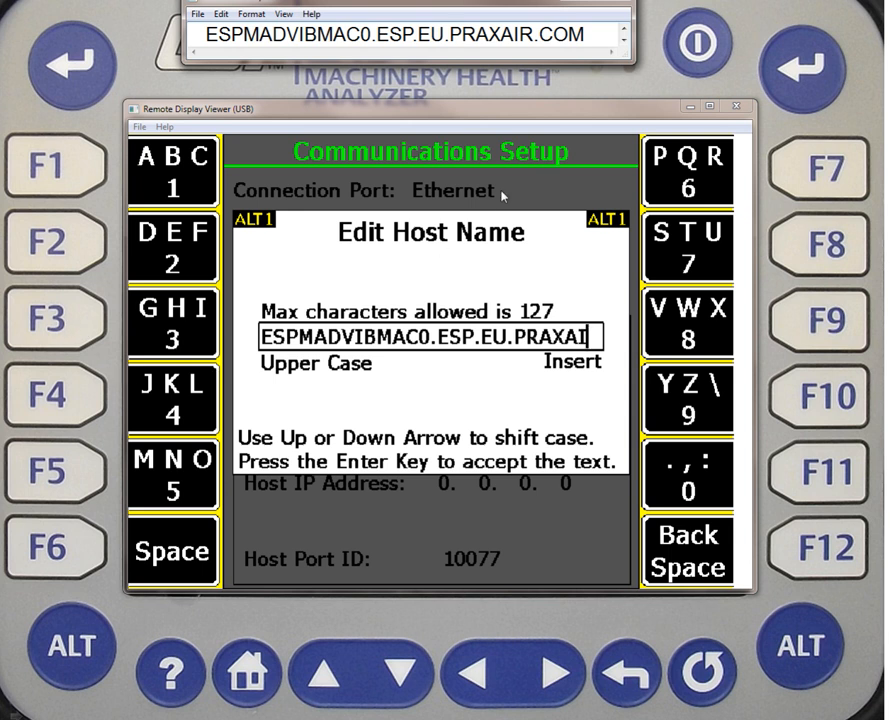
pyautogui.click(792, 190)
pyautogui.click(792, 190)
pyautogui.click(792, 190)
# Append .COM to the host name and accept the complete entry
pyautogui.click(687, 466)
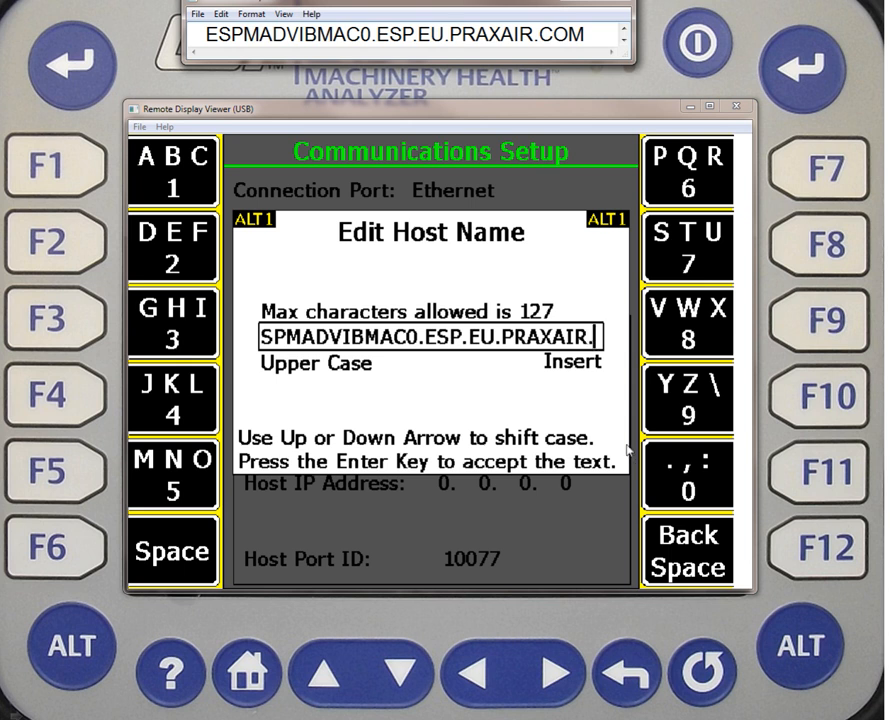
pyautogui.click(102, 178)
pyautogui.click(102, 178)
pyautogui.click(102, 178)
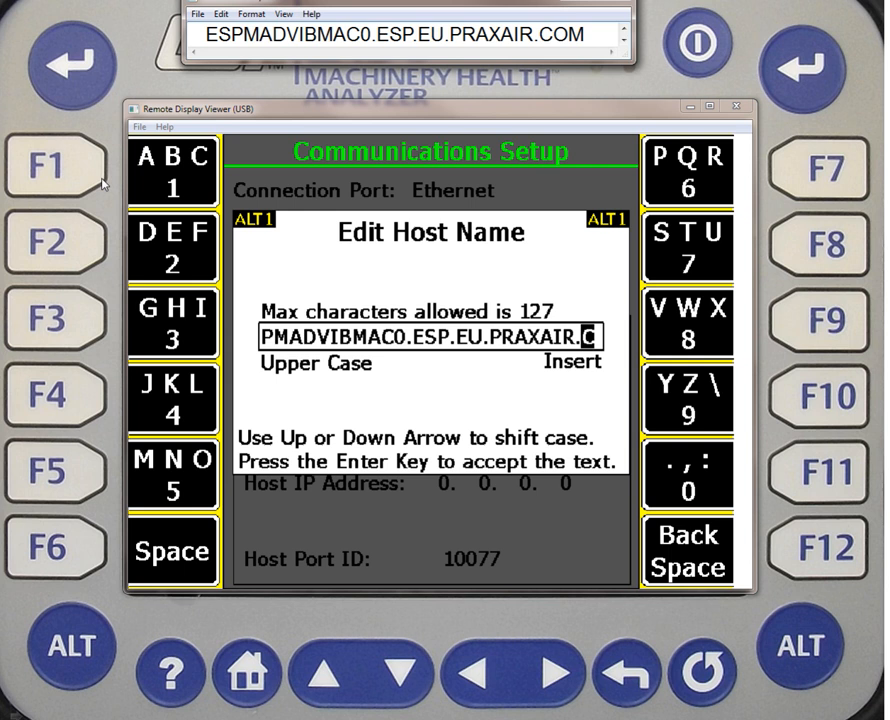
pyautogui.click(73, 470)
pyautogui.click(73, 470)
pyautogui.click(73, 470)
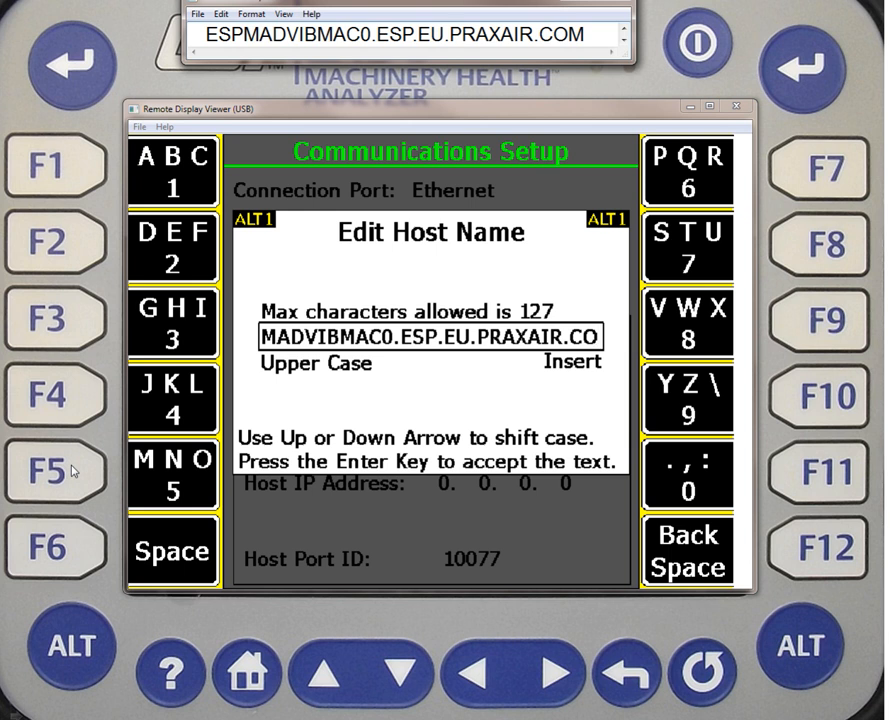
pyautogui.click(74, 471)
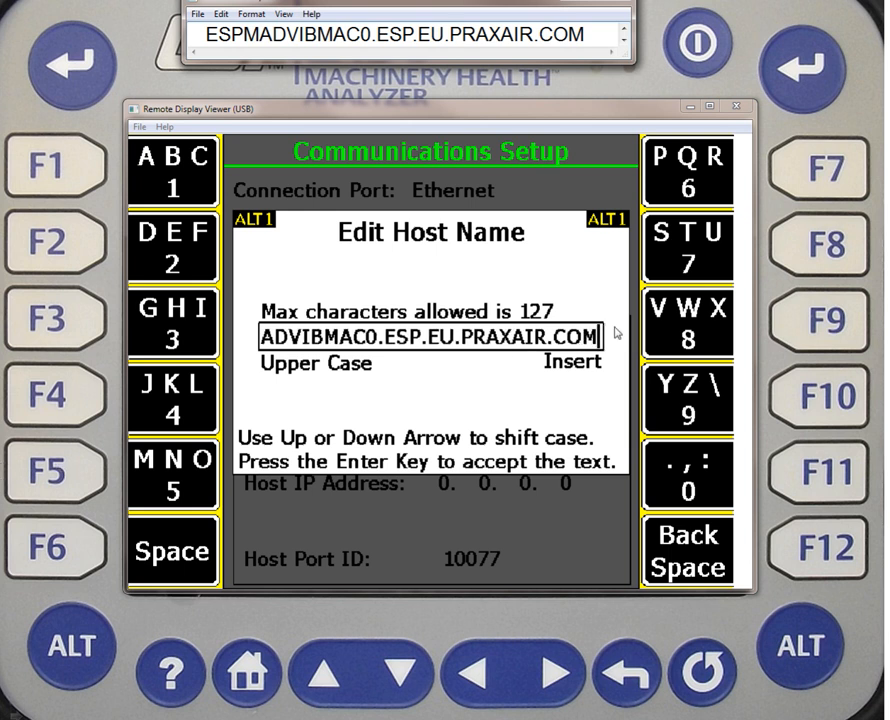
pyautogui.click(805, 70)
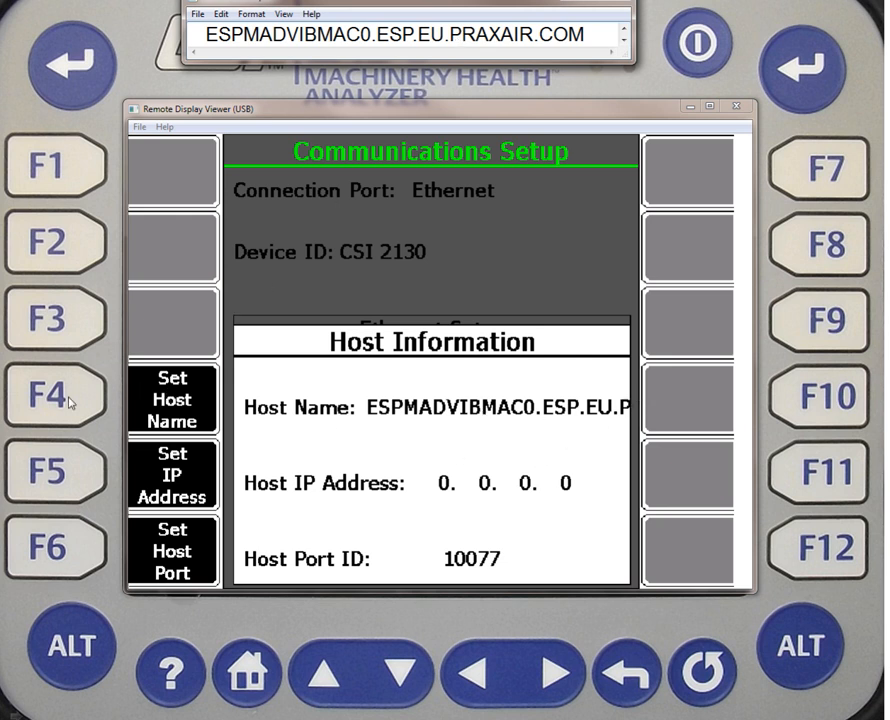
# Reopen the host name to check its ending, dismiss the reference note, and accept the host information
pyautogui.click(70, 402)
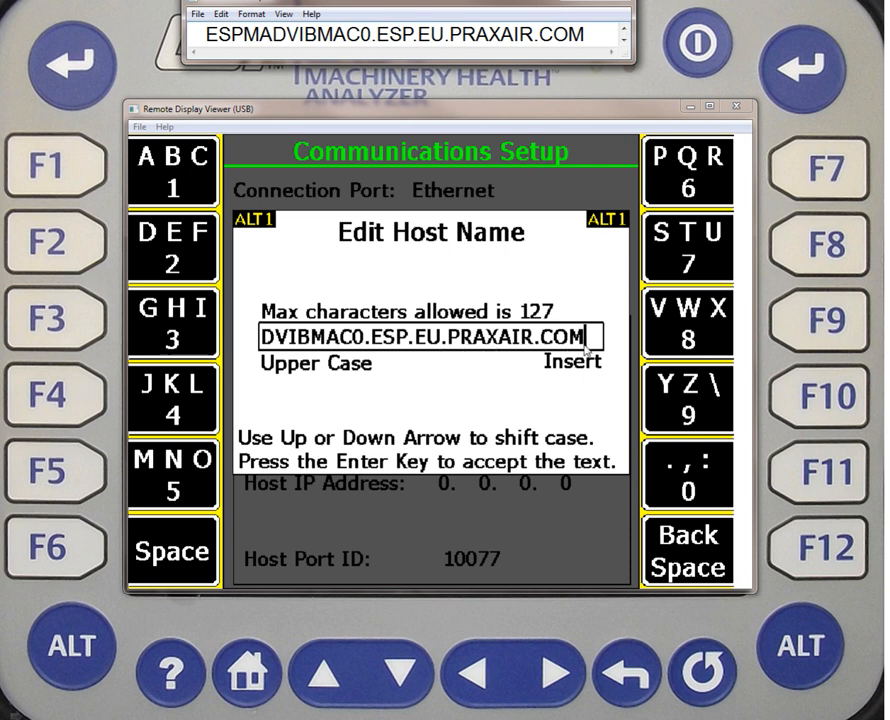
pyautogui.click(570, 1)
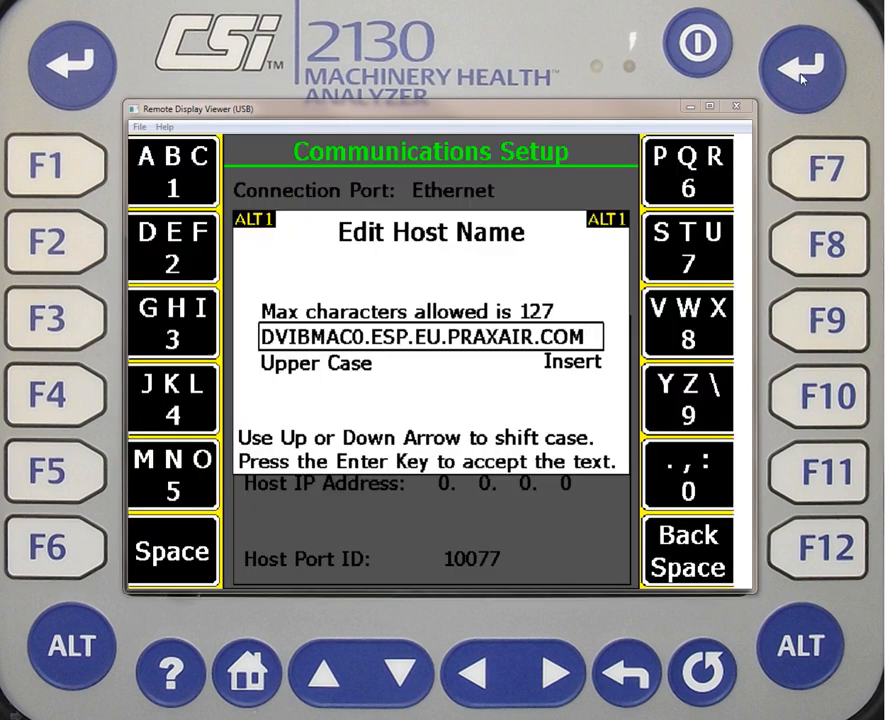
pyautogui.click(800, 78)
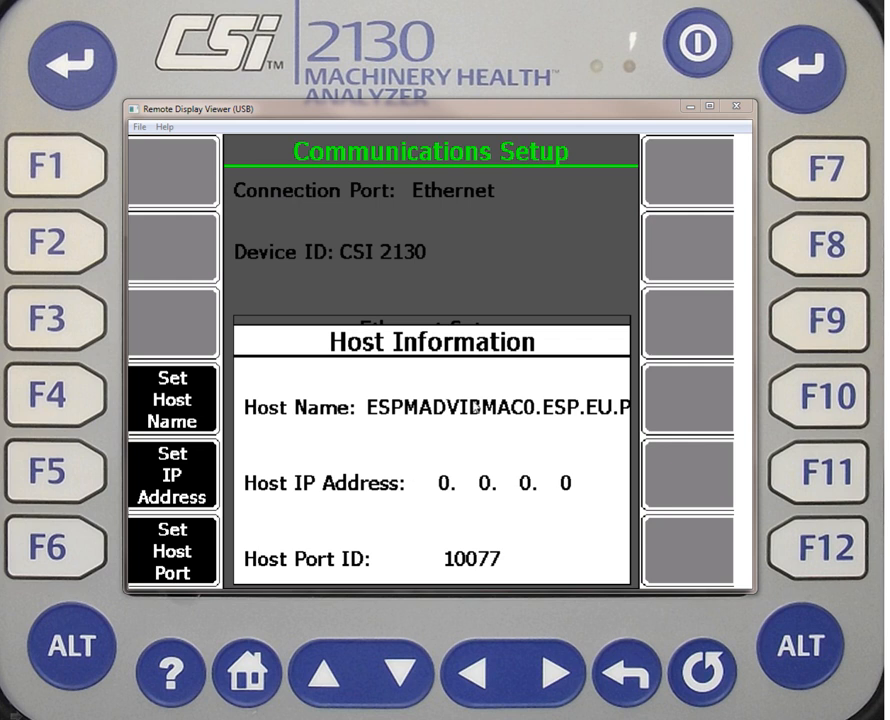
pyautogui.click(813, 78)
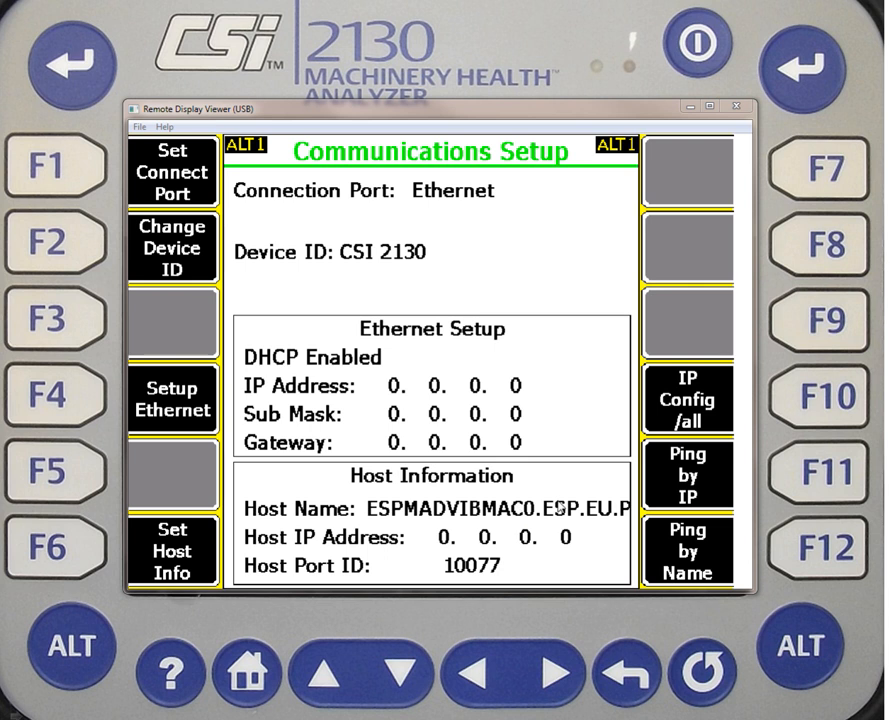
# Ping the host by name using ESPMADVIBMAC0.ESP.EU.PRAXAIR.COM to test the Ethernet connection
pyautogui.click(799, 554)
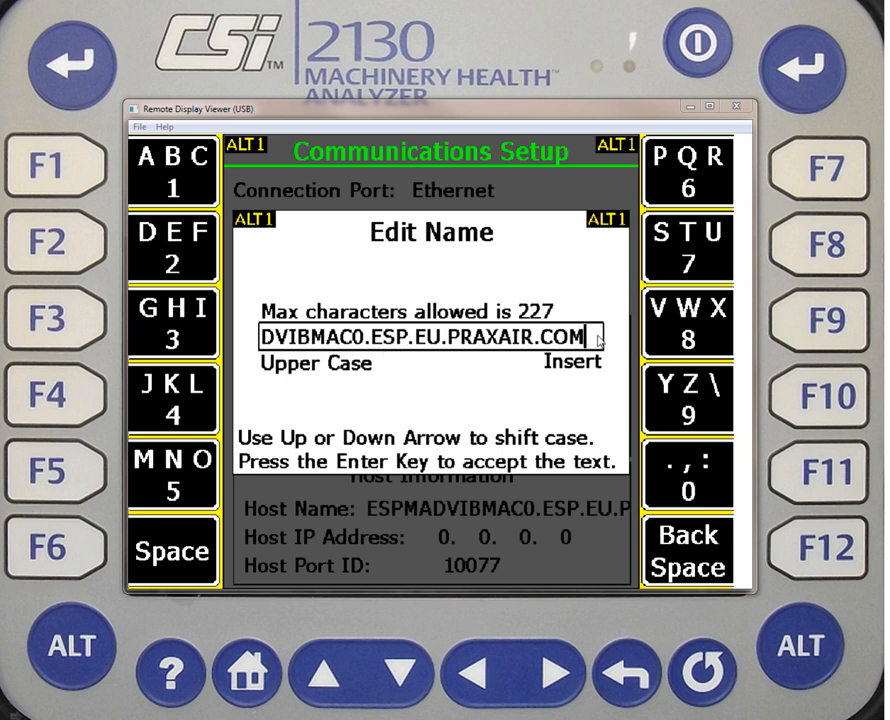
pyautogui.click(806, 92)
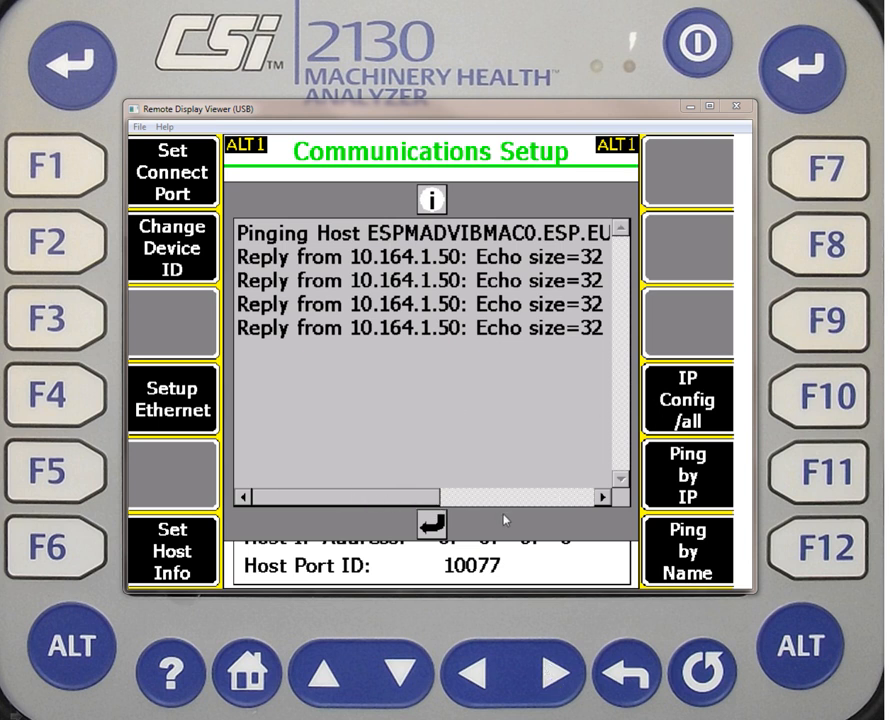
# Examine the full width of the ping replies, including the response times, dismiss the results and return to the main screen
pyautogui.click(550, 678)
pyautogui.click(550, 678)
pyautogui.click(550, 678)
pyautogui.press('Right')
pyautogui.press('Right')
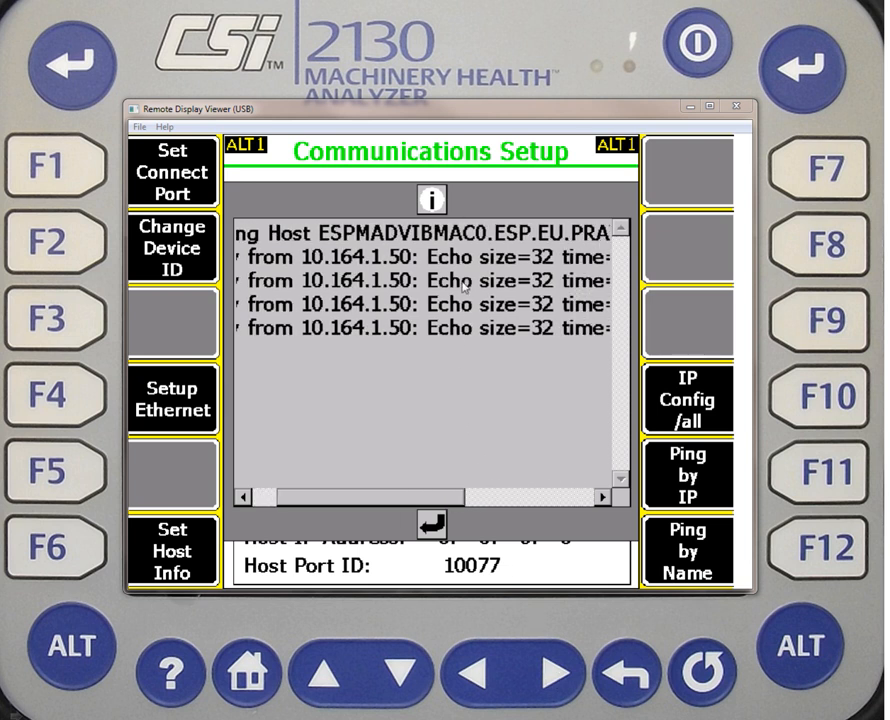
pyautogui.press('Right')
pyautogui.press('Right')
pyautogui.press('Right')
pyautogui.press('Right')
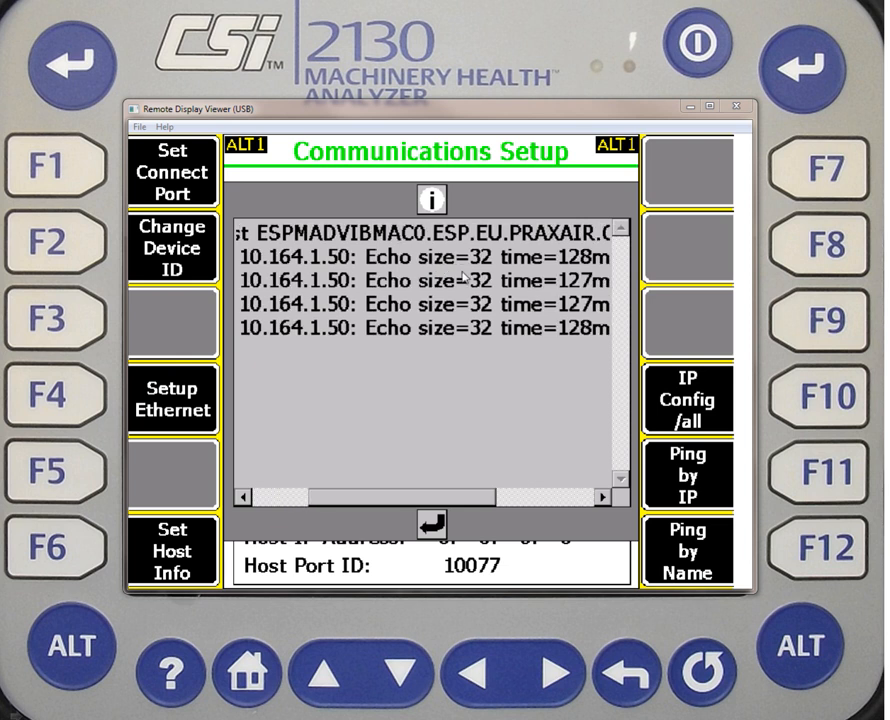
pyautogui.press('Right')
pyautogui.press('Right')
pyautogui.press('Right')
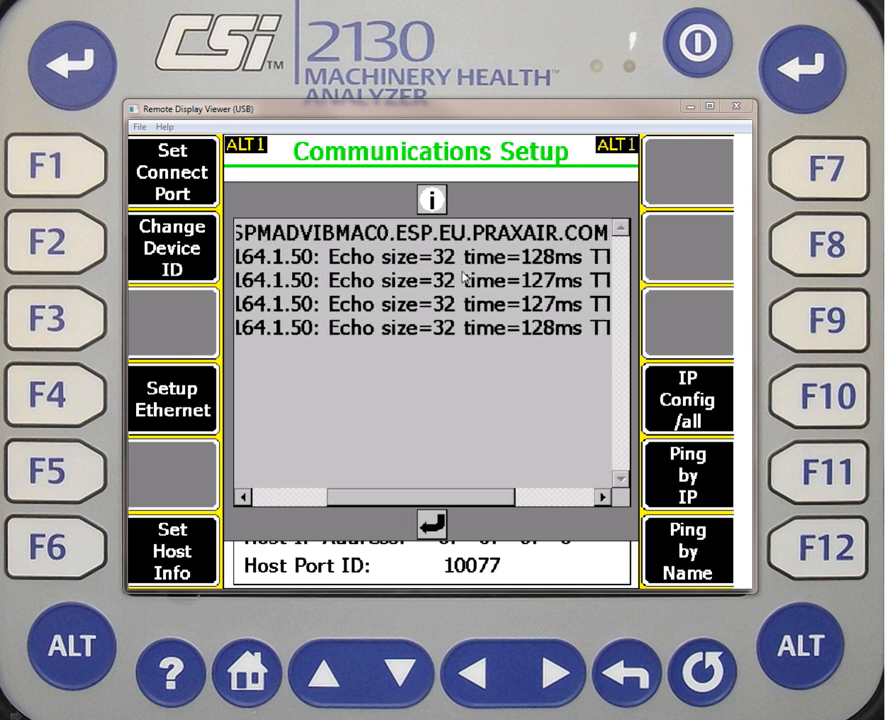
pyautogui.press('Right')
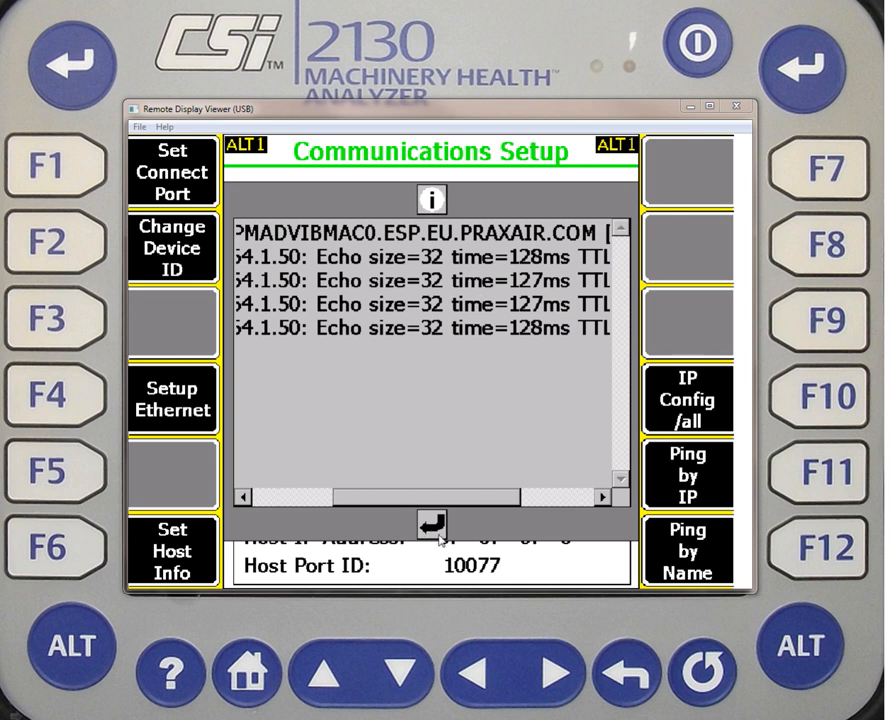
pyautogui.click(807, 97)
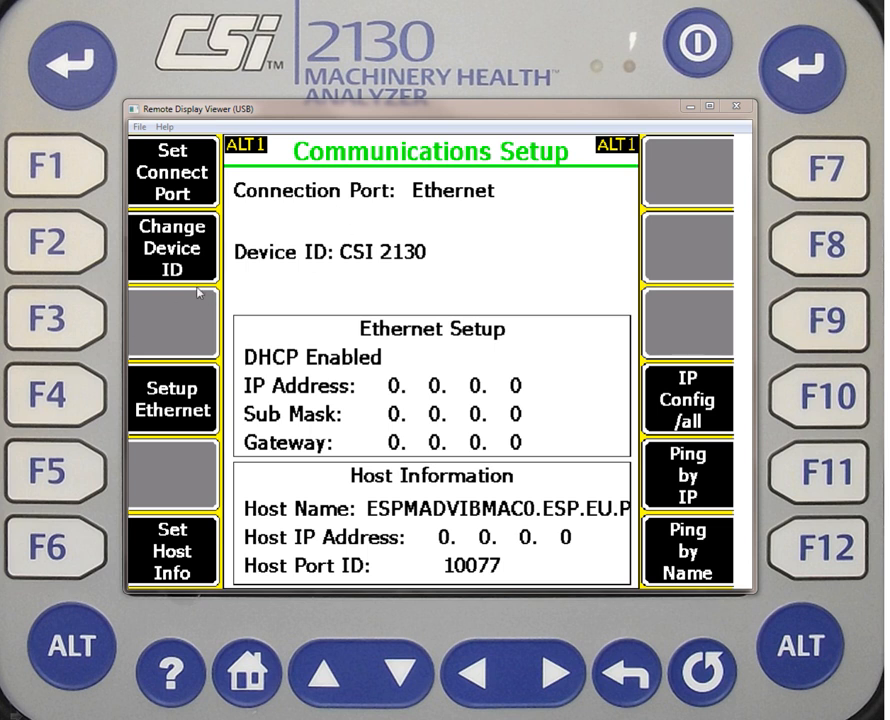
pyautogui.click(795, 82)
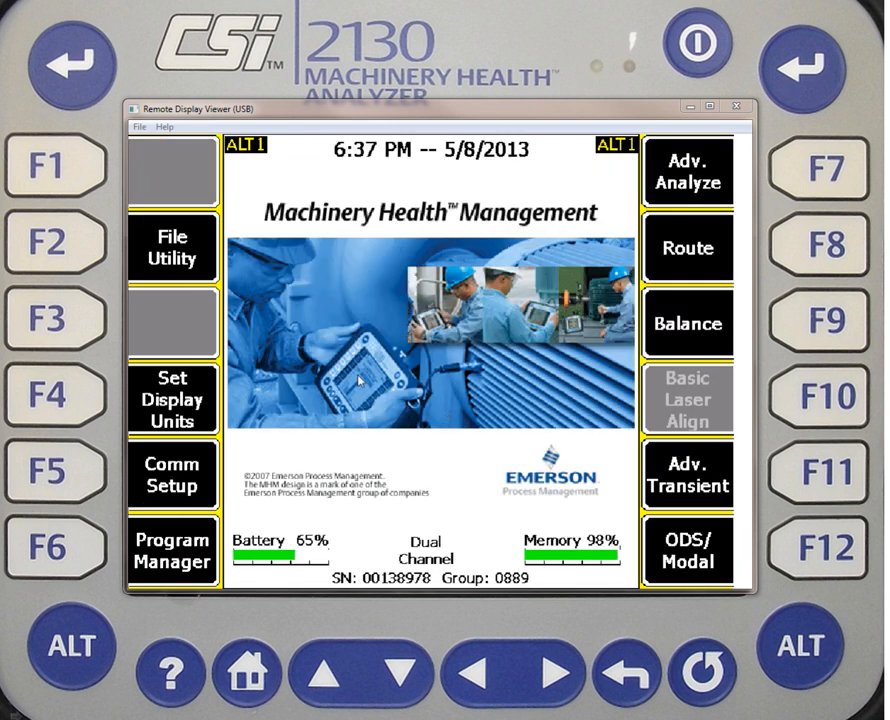
# Set the connection port to USB Port in the communications setup, recheck the setting and return to the main screen
pyautogui.click(38, 473)
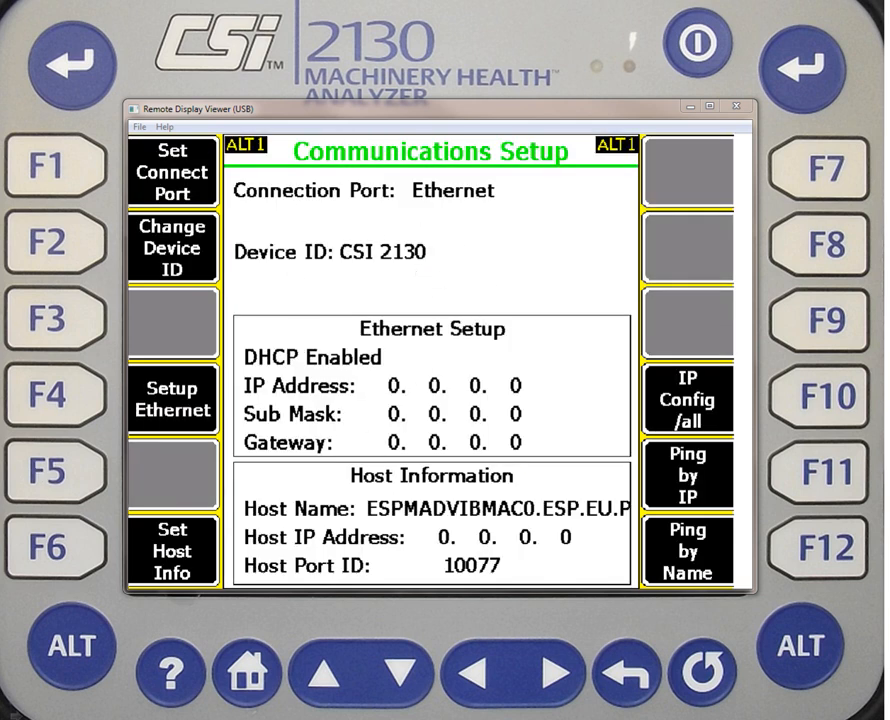
pyautogui.click(88, 175)
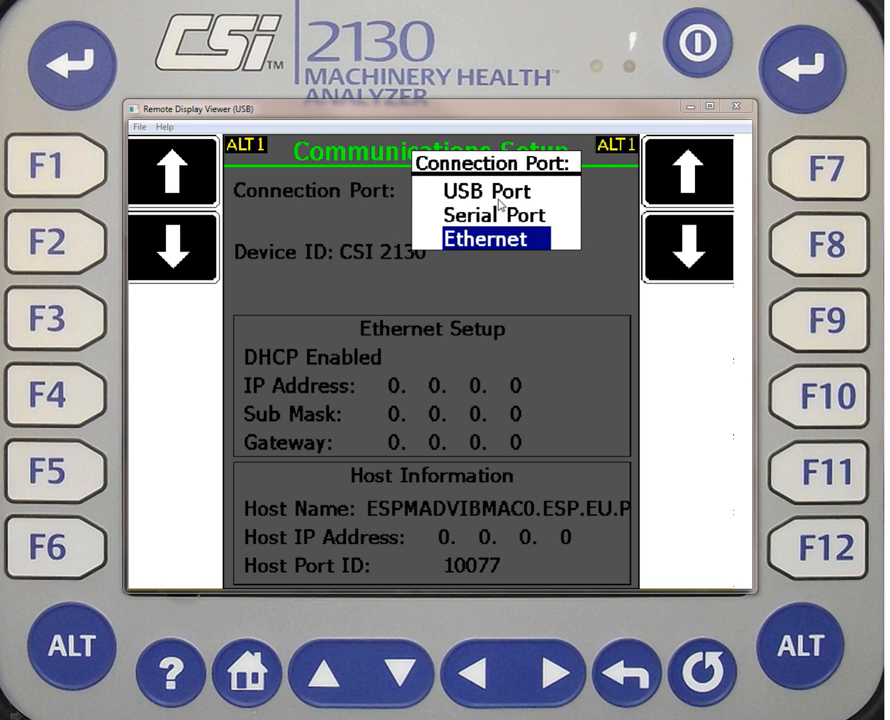
pyautogui.press('Up')
pyautogui.press('Up')
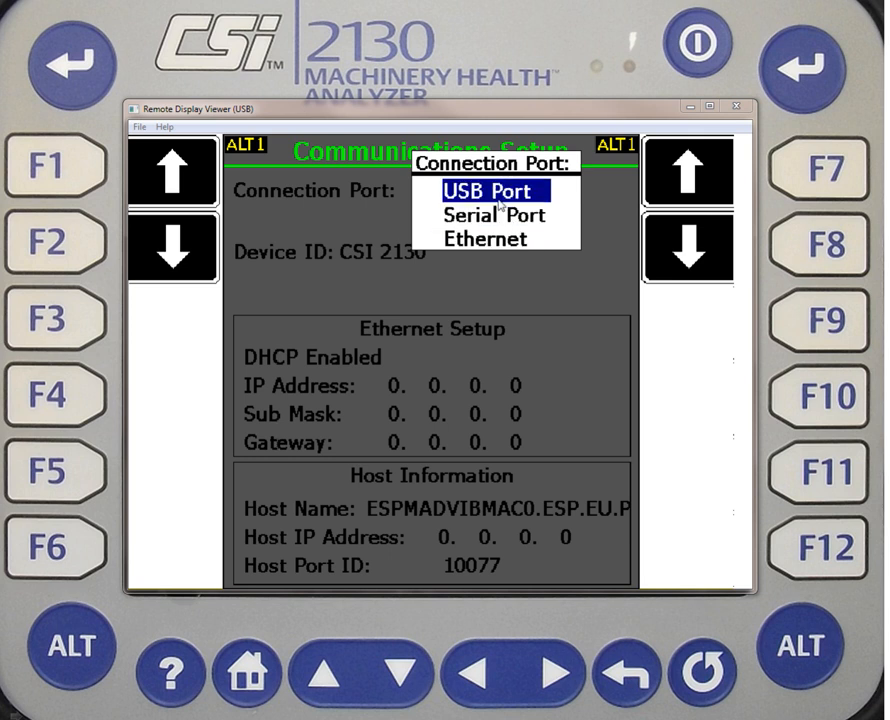
pyautogui.press('Return')
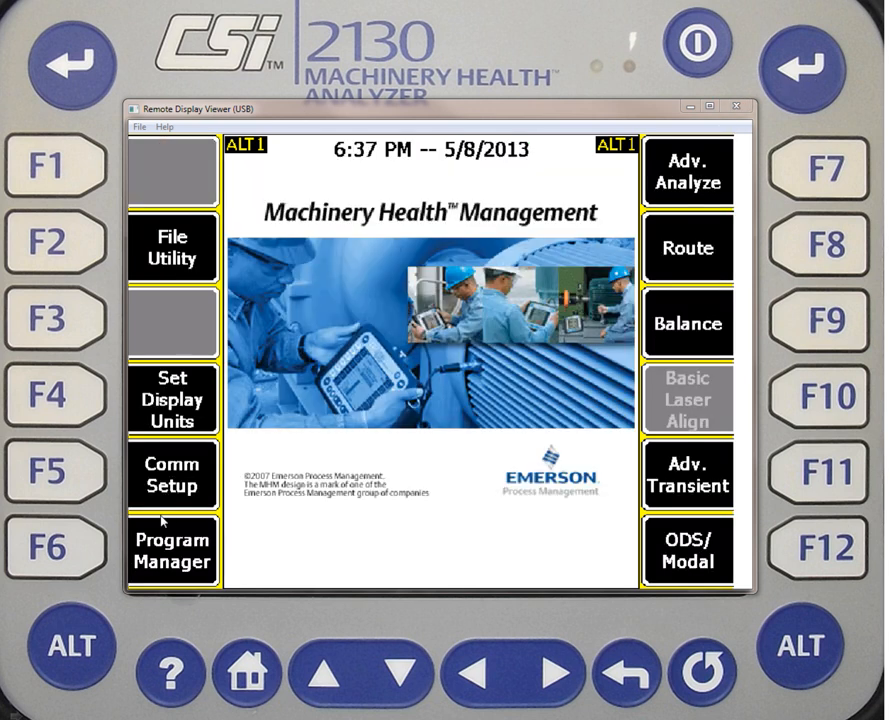
pyautogui.click(82, 491)
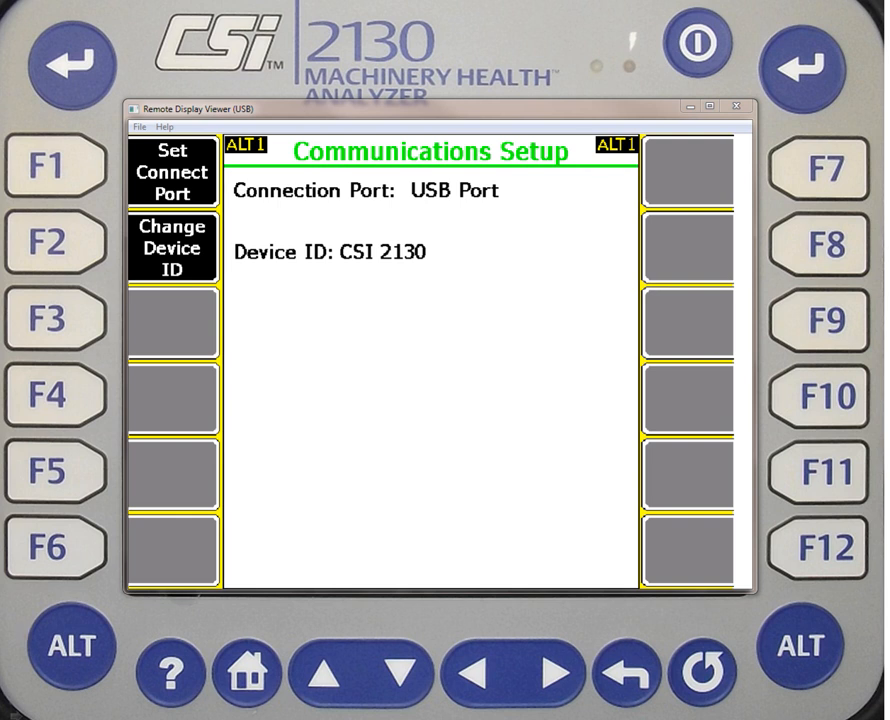
pyautogui.click(787, 96)
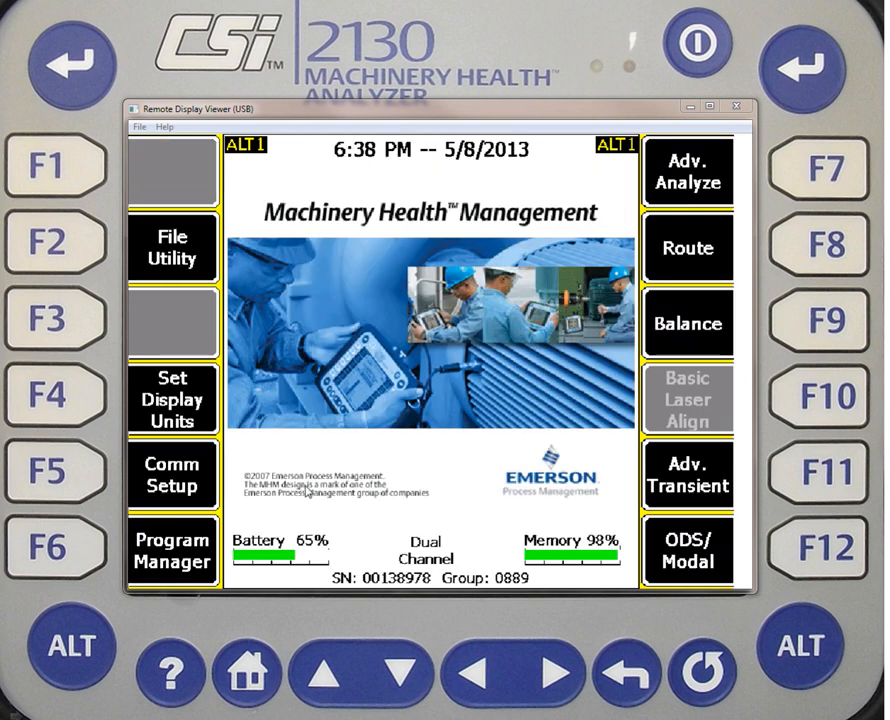